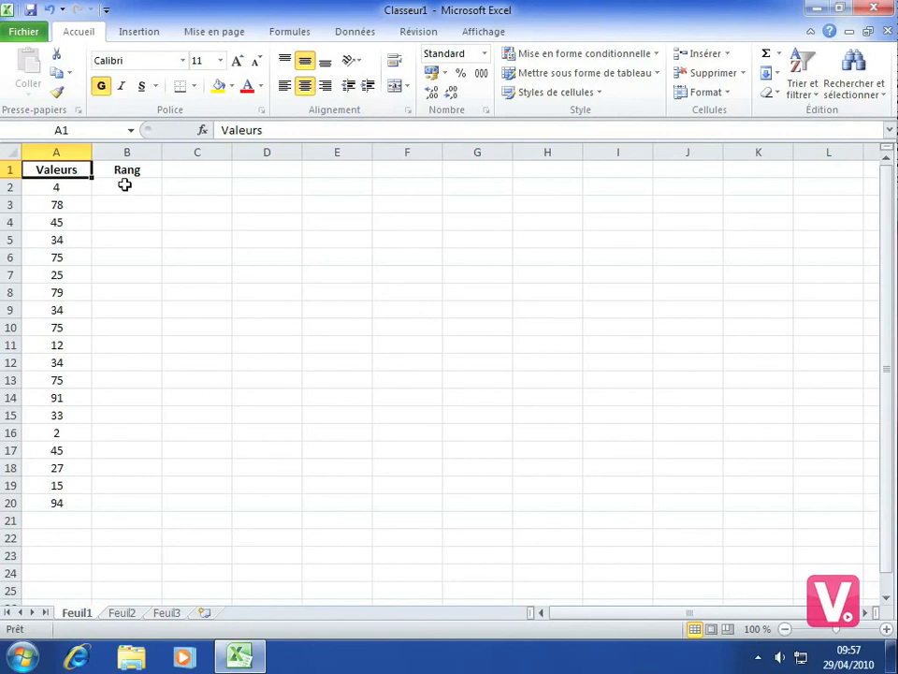
Enter the formula =RANG(A2;A2:A20;1) in cell B2 to rank the first value in ascending order
click(124, 185)
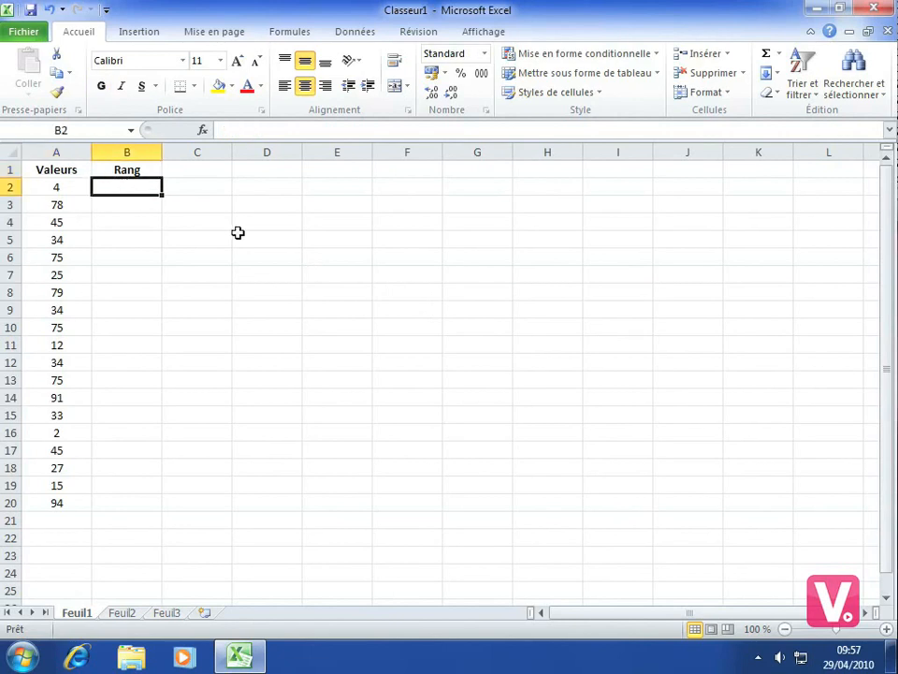
text(=)
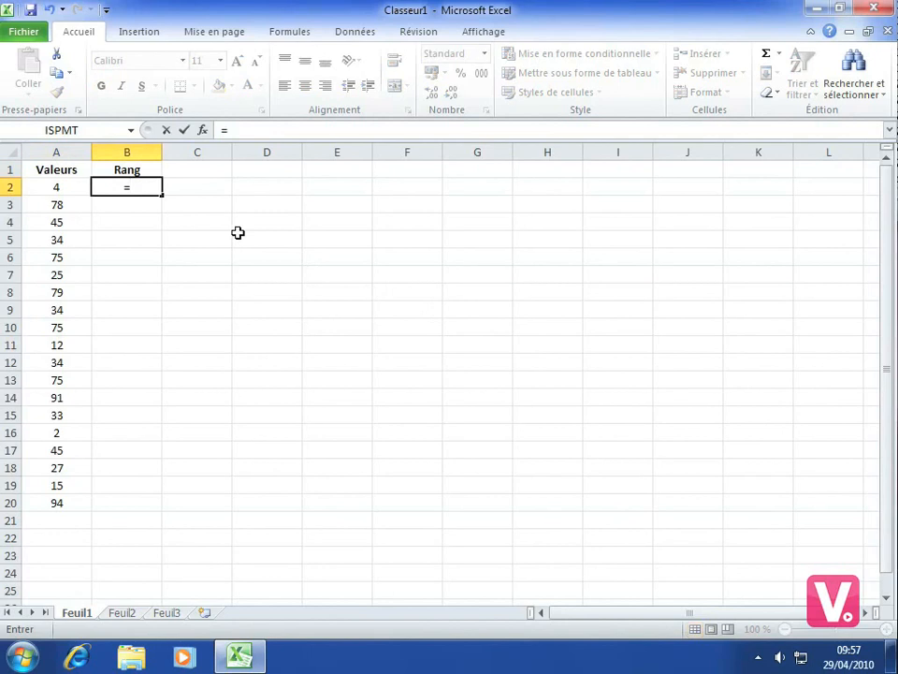
text(r)
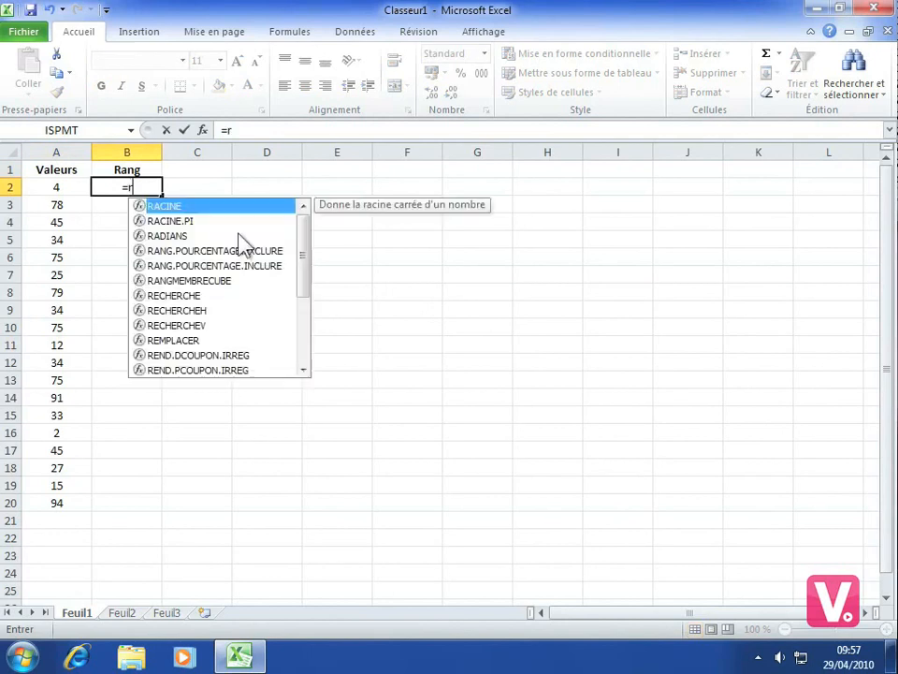
text(an)
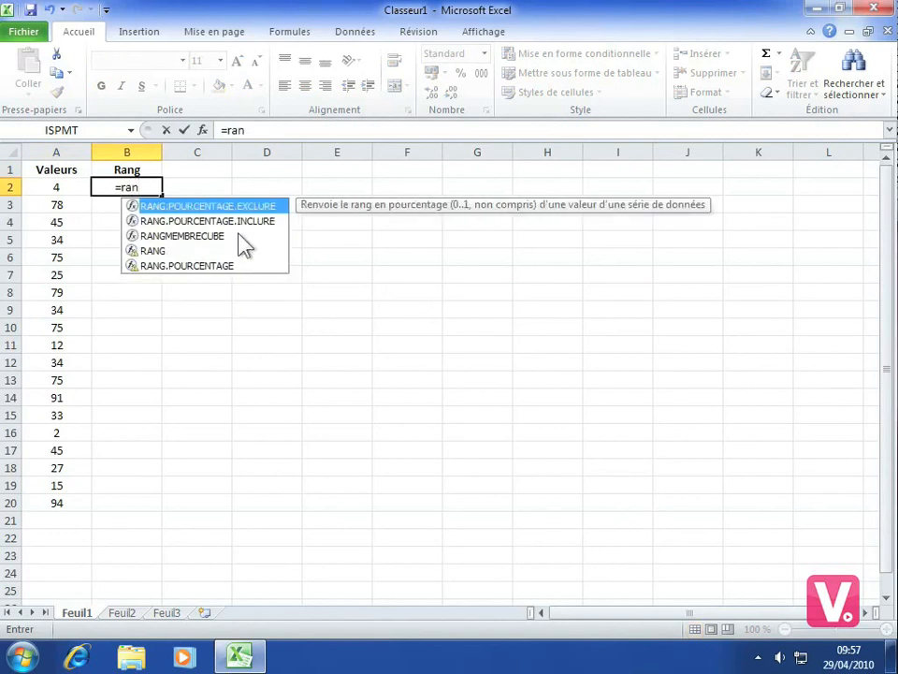
double_click(153, 251)
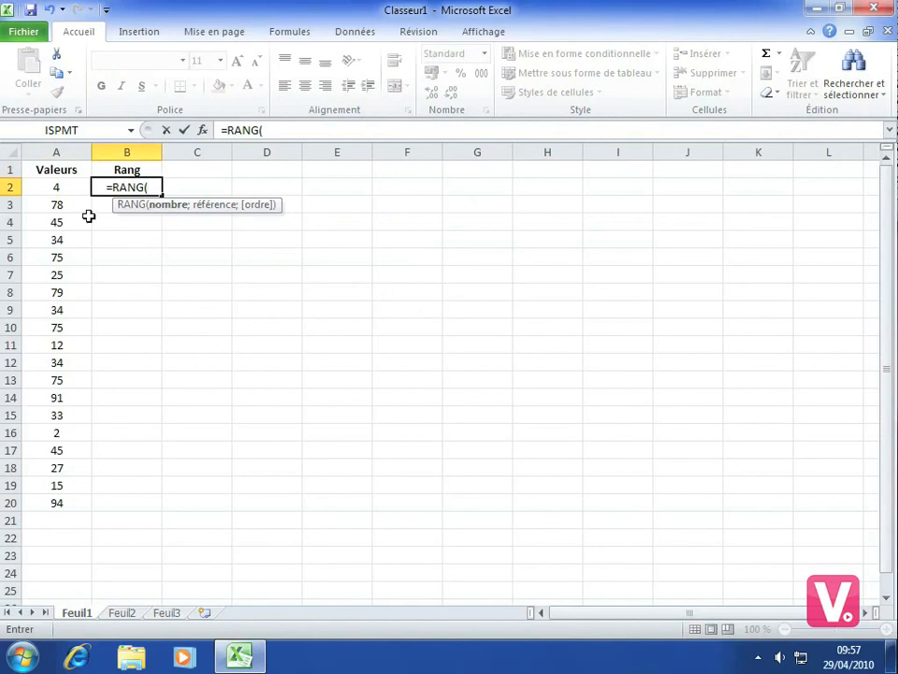
click(50, 188)
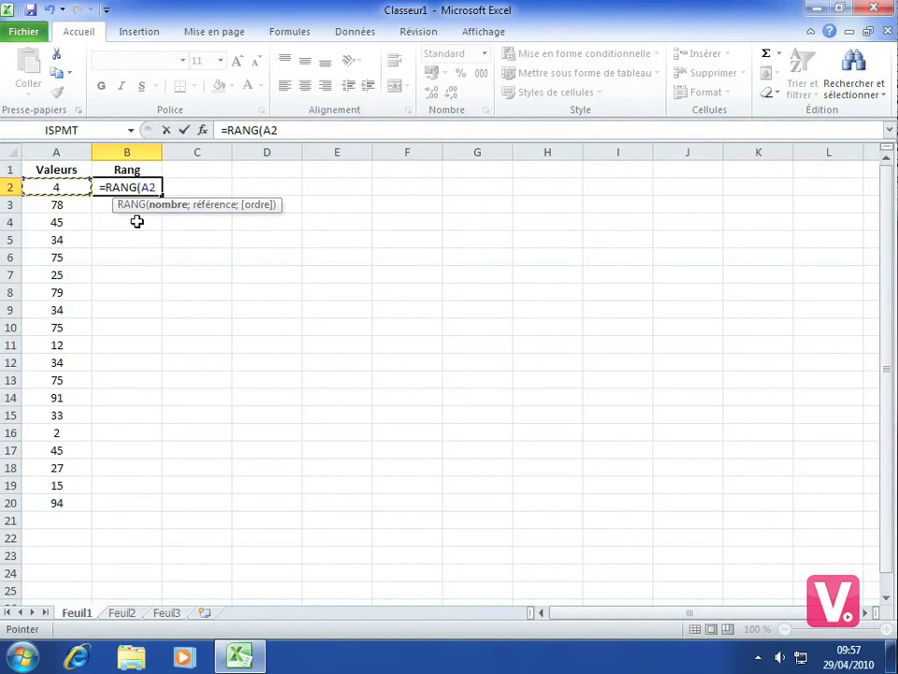
text(;)
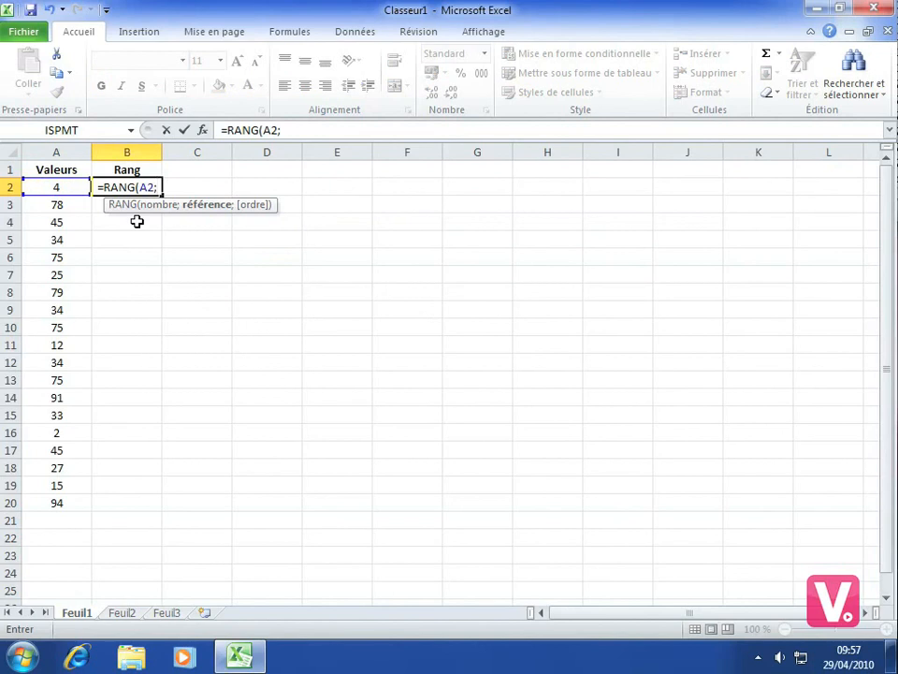
click(56, 185)
drag(56, 186, 58, 500)
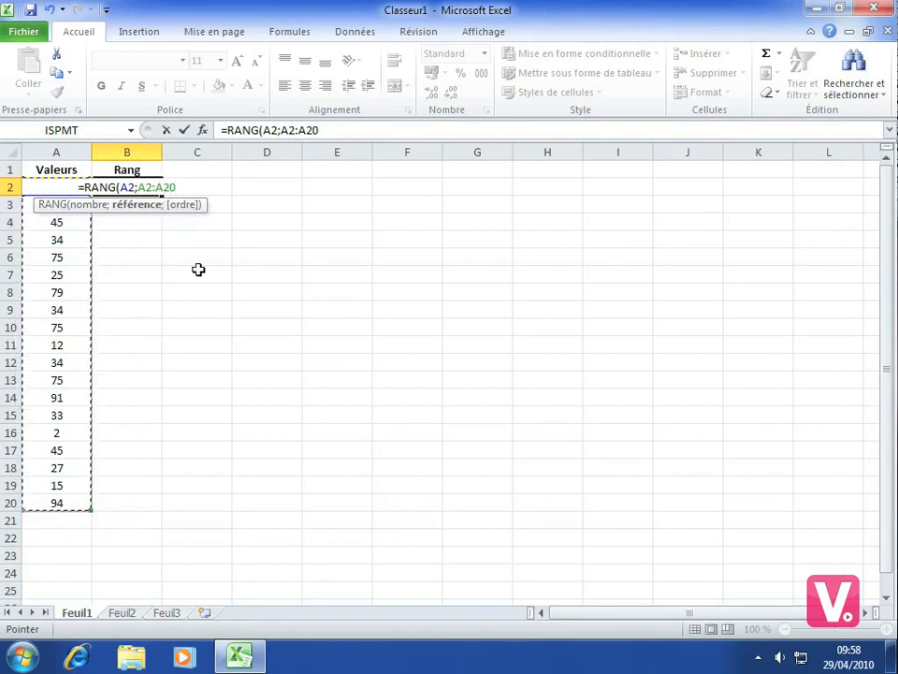
text(;)
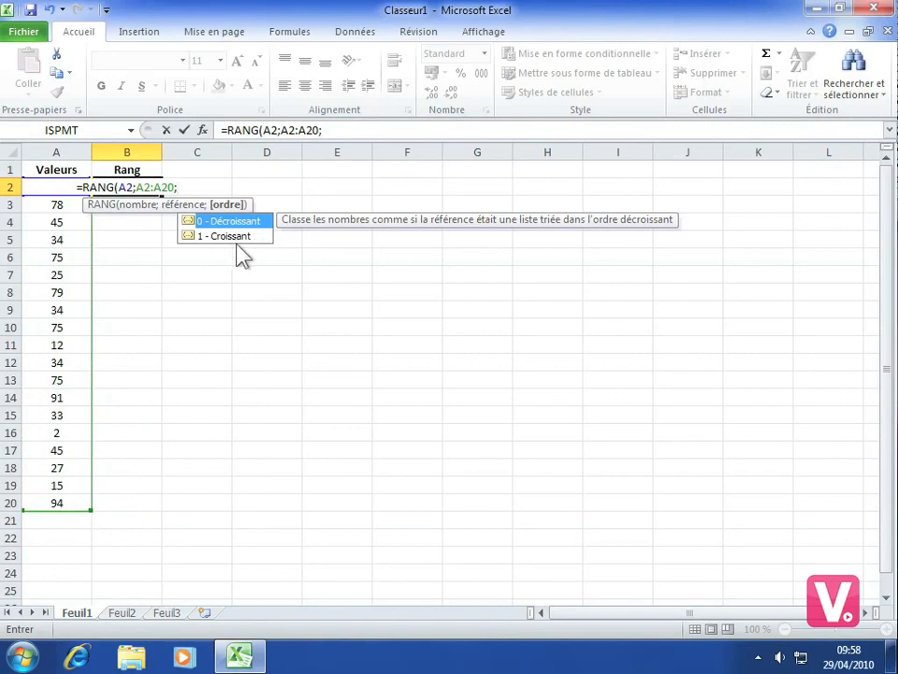
text(1)
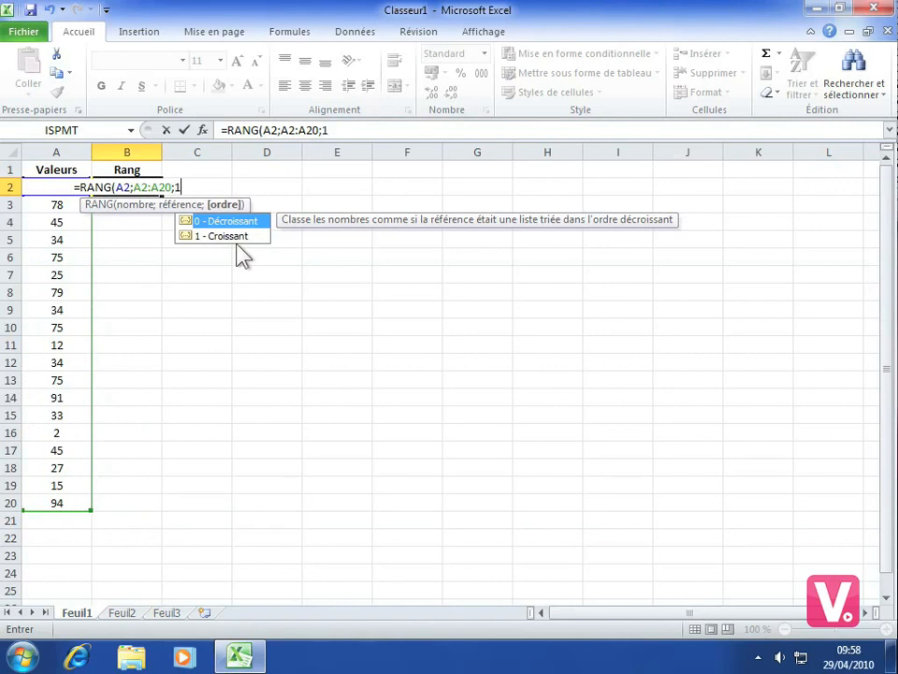
text())
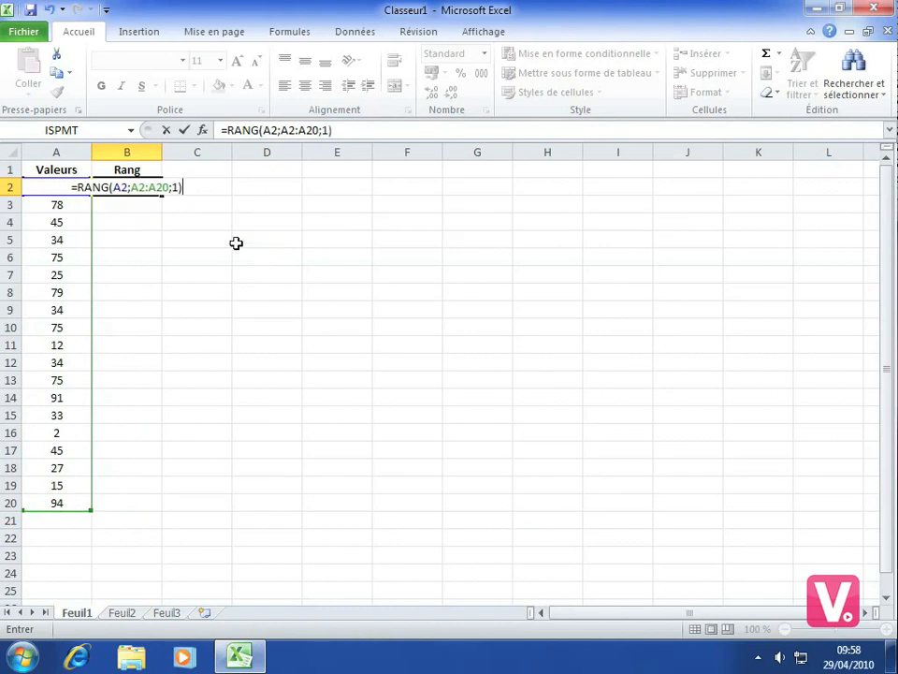
key(Return)
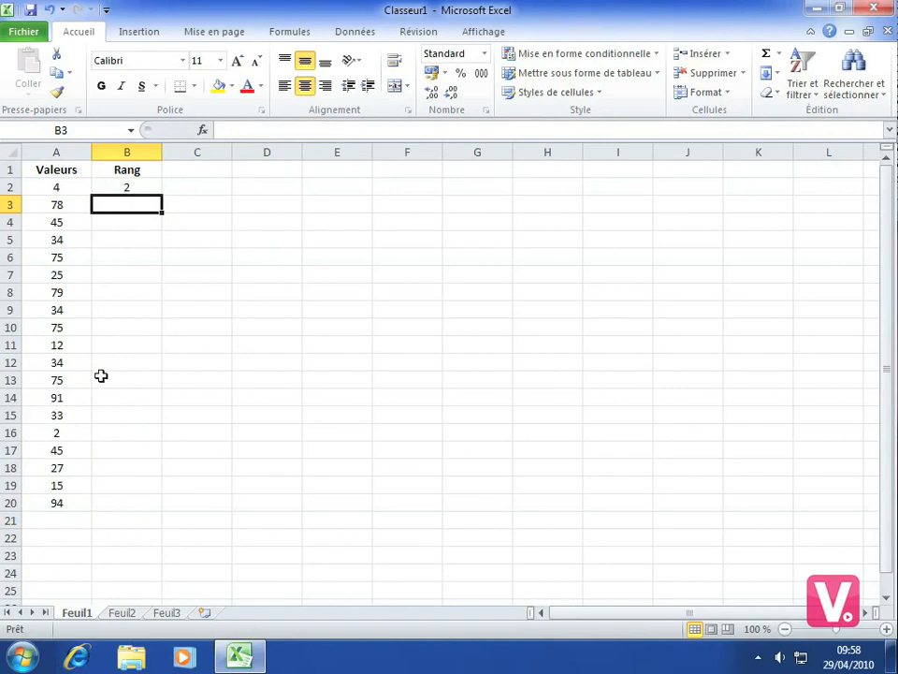
Copy the rank formula from B2 down to B20 and check the references in B3
click(122, 186)
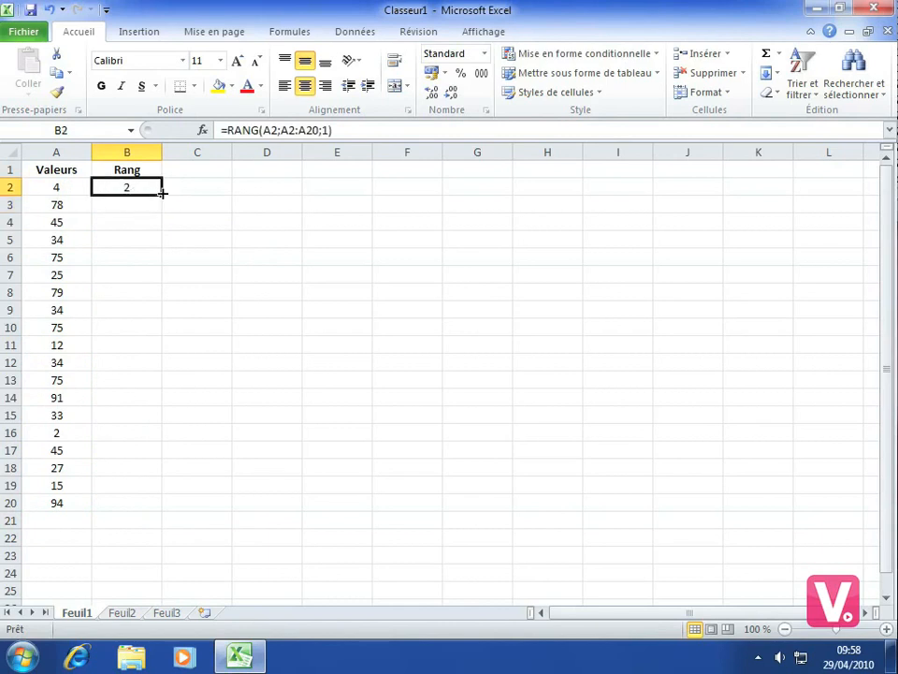
drag(162, 194, 139, 514)
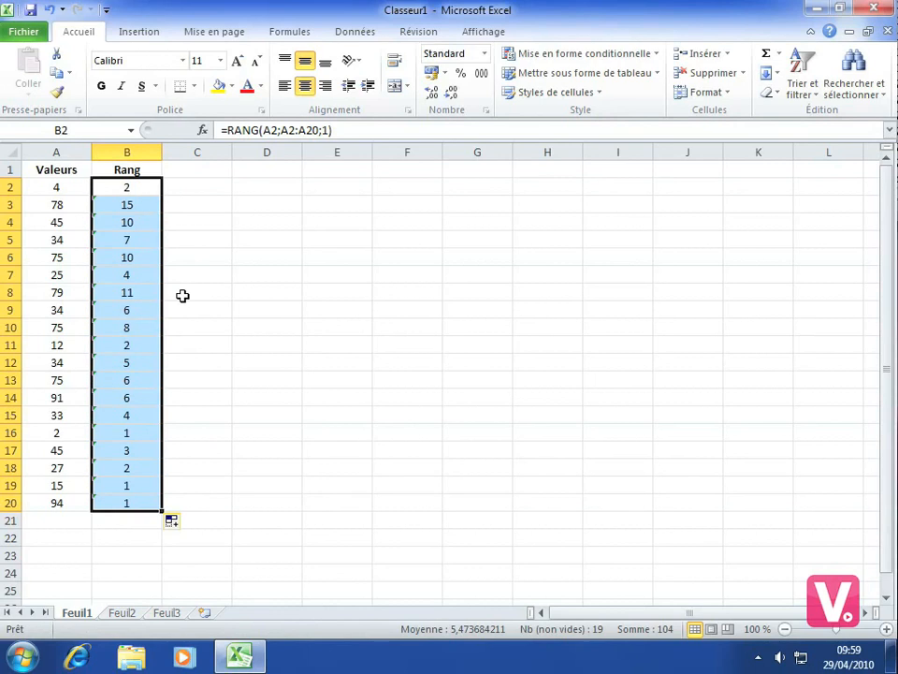
double_click(121, 206)
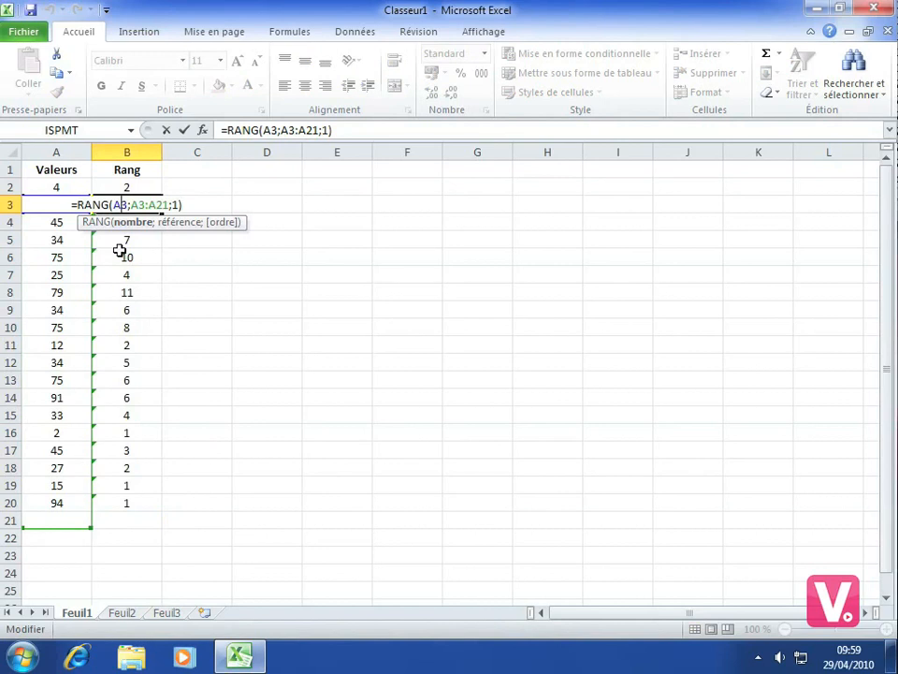
key(Escape)
Lock the rows of the reference range in B2 so the formula reads =RANG(A2;A$2:A$20;1)
double_click(129, 187)
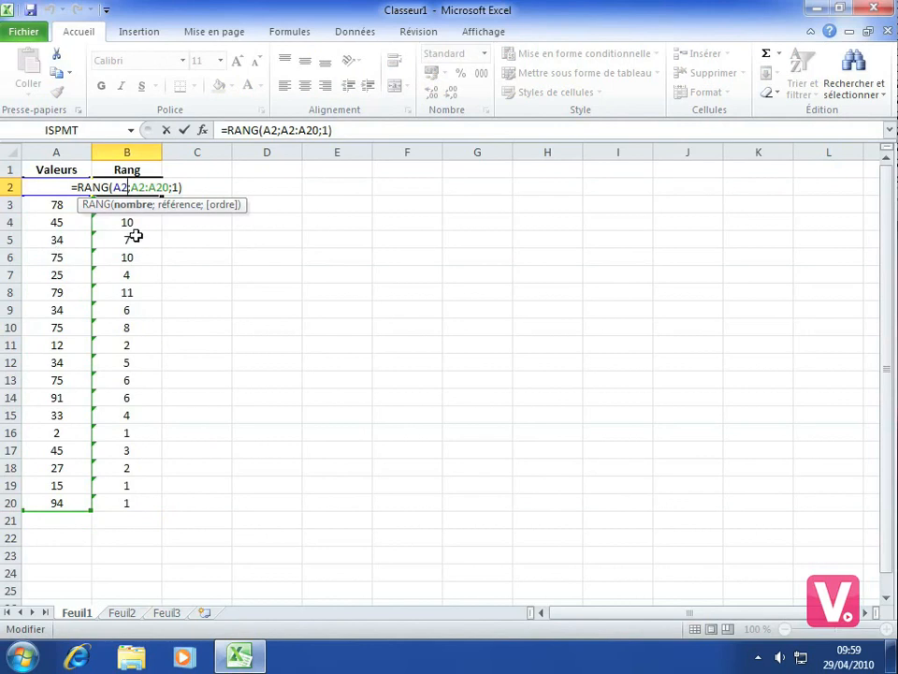
click(139, 187)
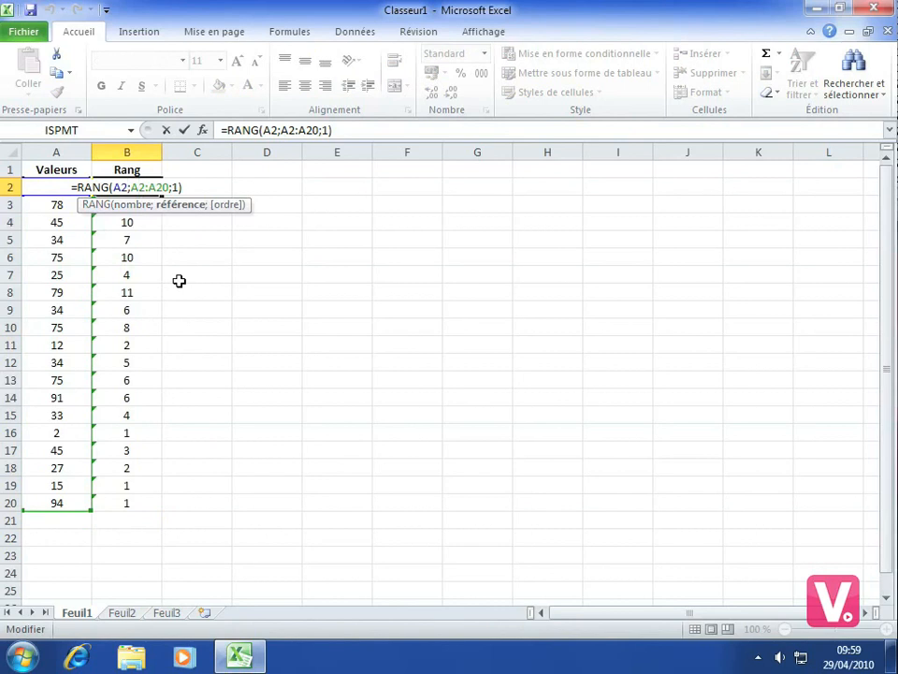
text($2:A)
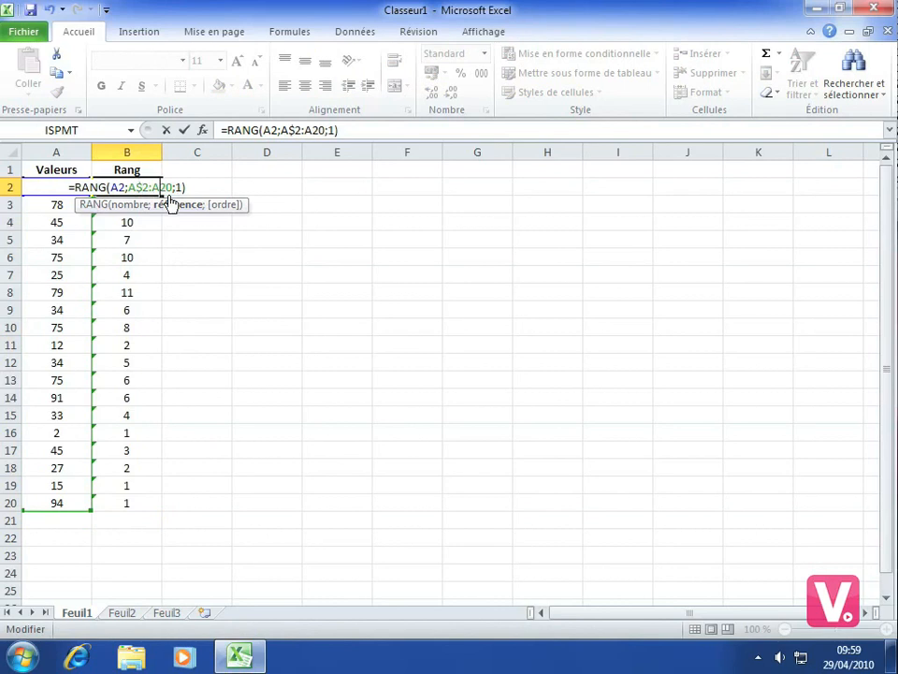
text($)
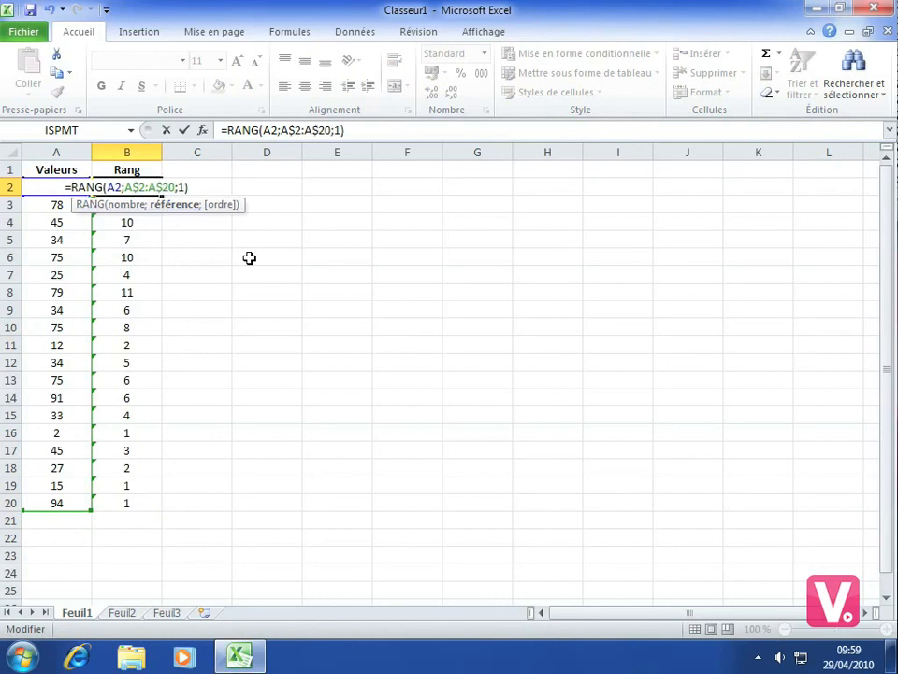
key(Return)
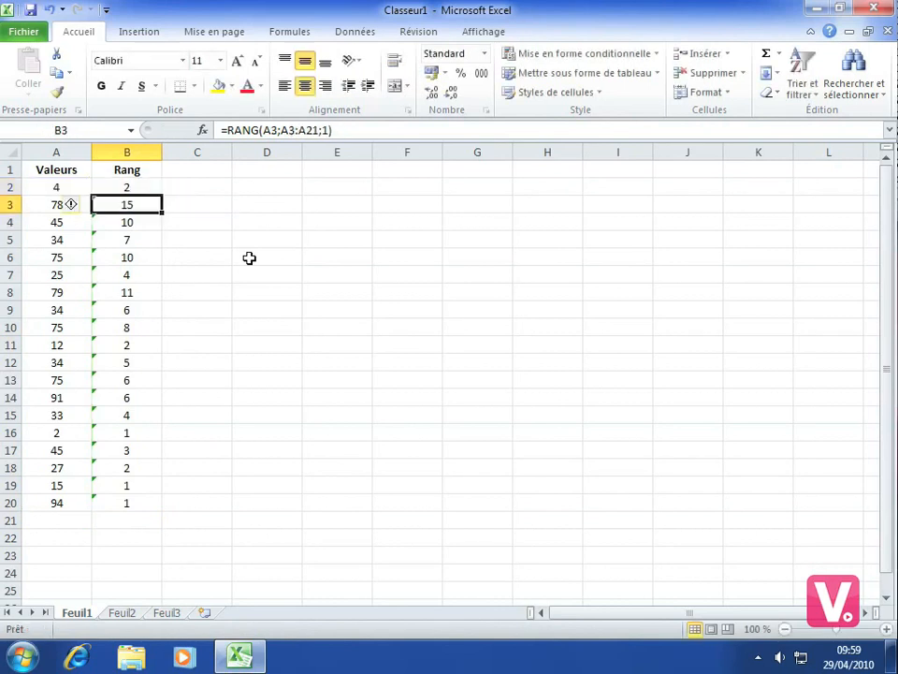
Fill the corrected rank formula from B2 down to B20
click(119, 186)
drag(161, 195, 138, 496)
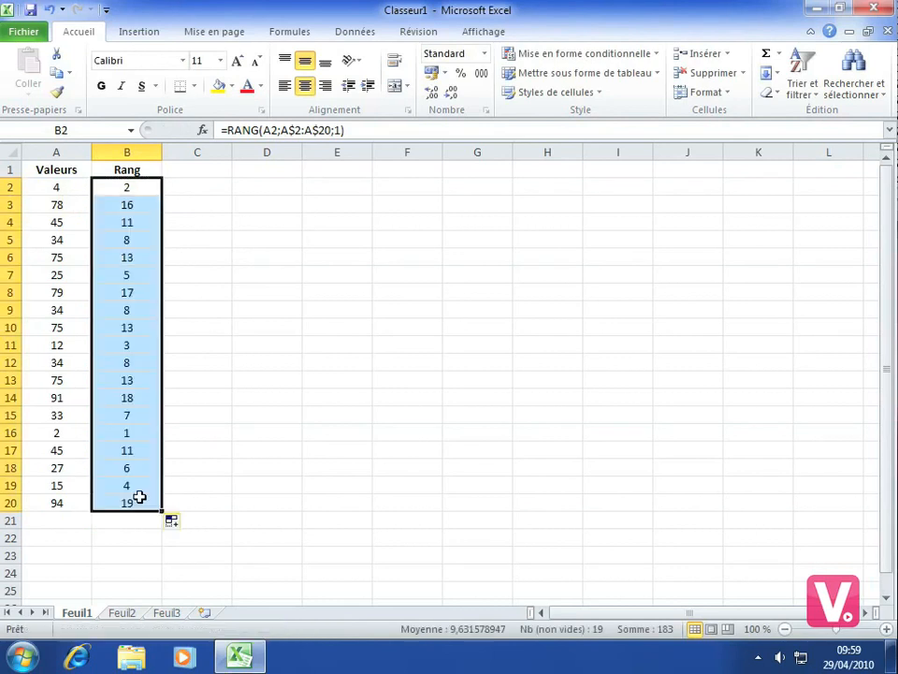
click(286, 419)
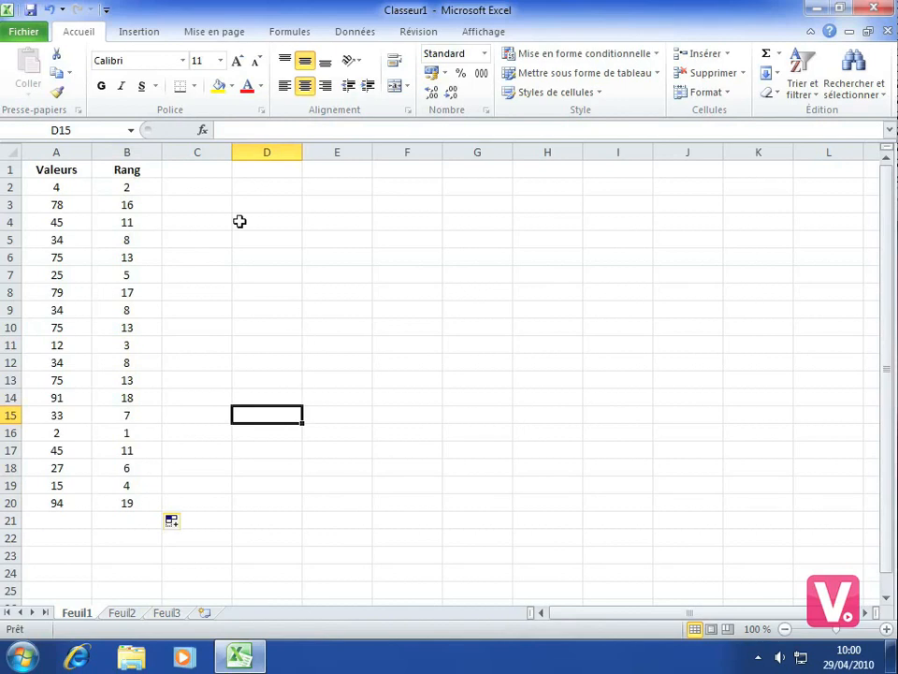
Enter the formula =GRANDE.VALEUR(A2:A20;1) in cell D2 to return the largest value
click(257, 188)
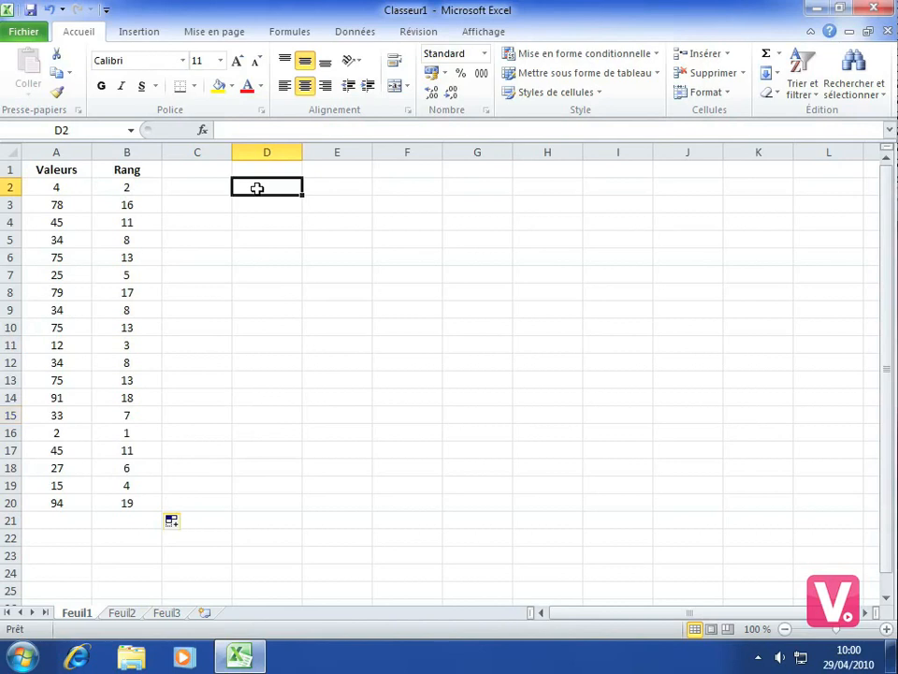
text(=)
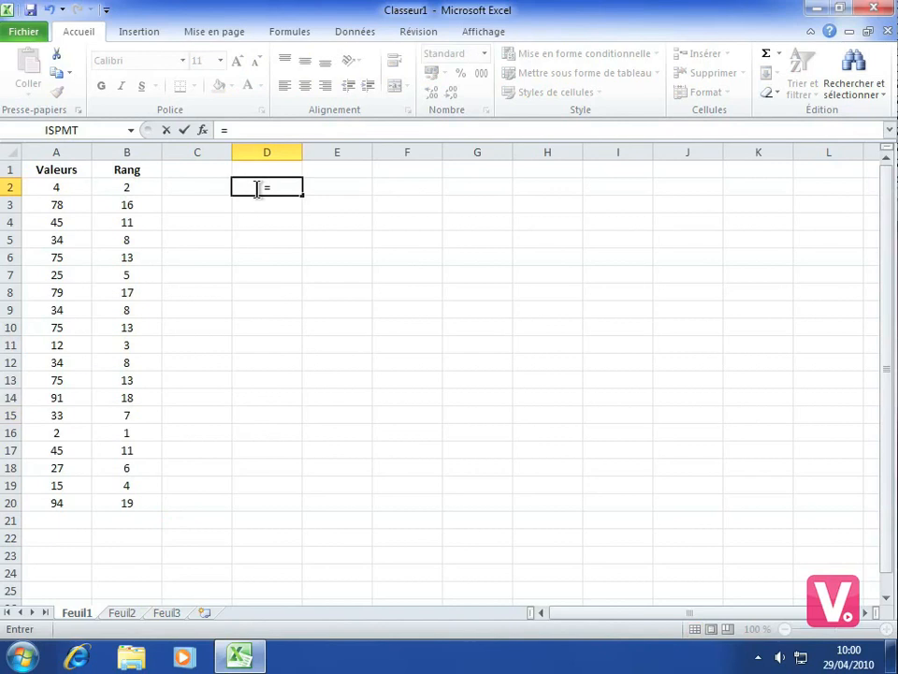
text(gr)
key(Tab)
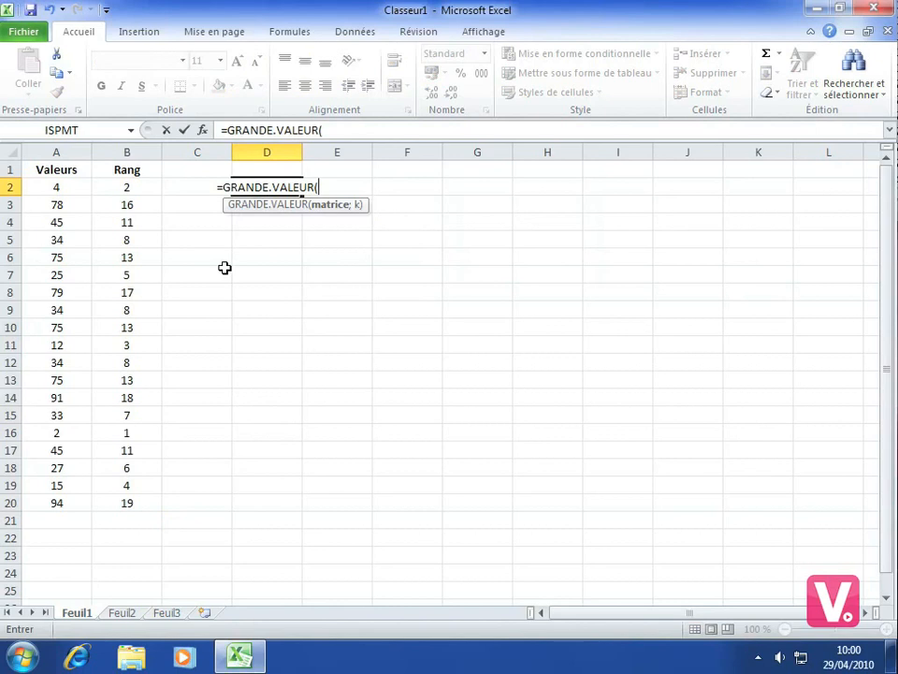
drag(55, 187, 55, 500)
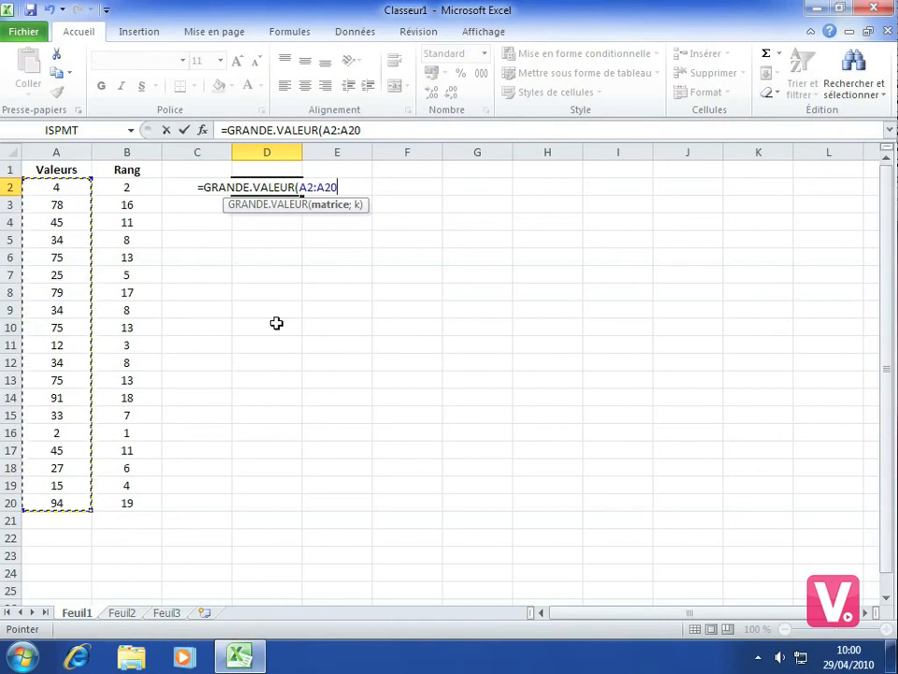
text(;)
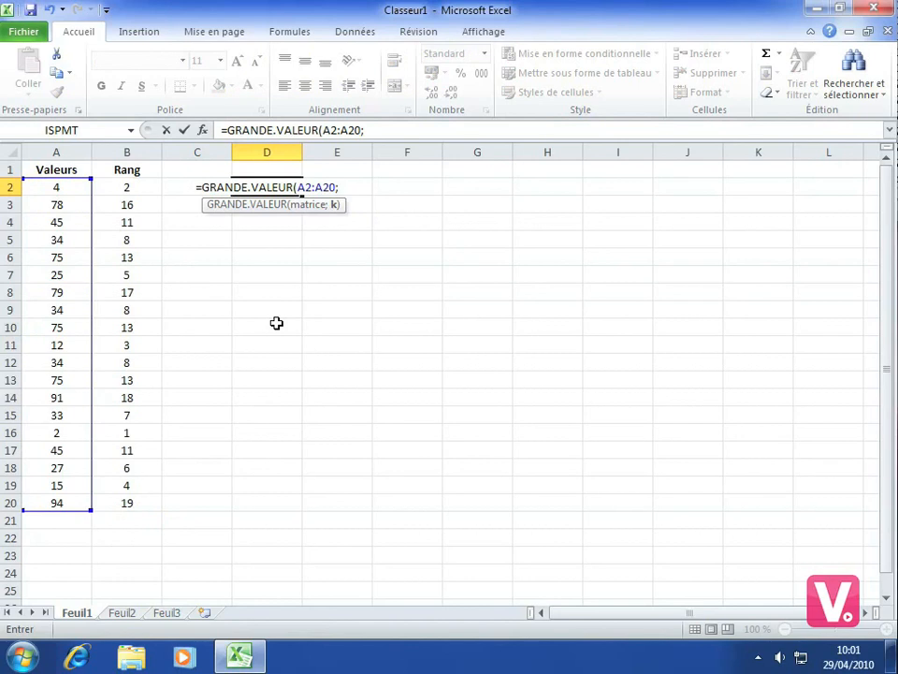
text(1)
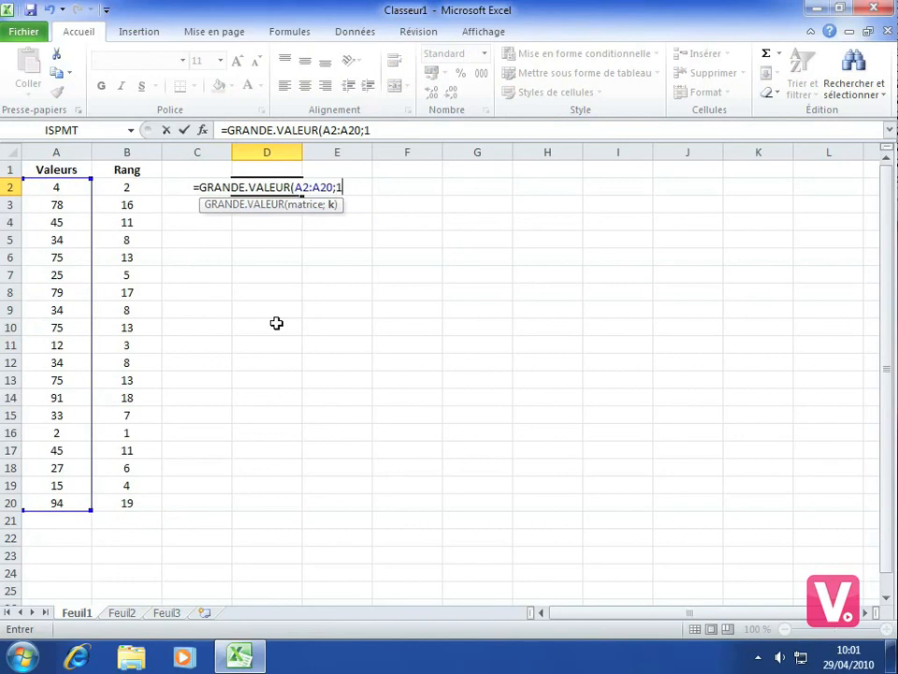
text())
key(Return)
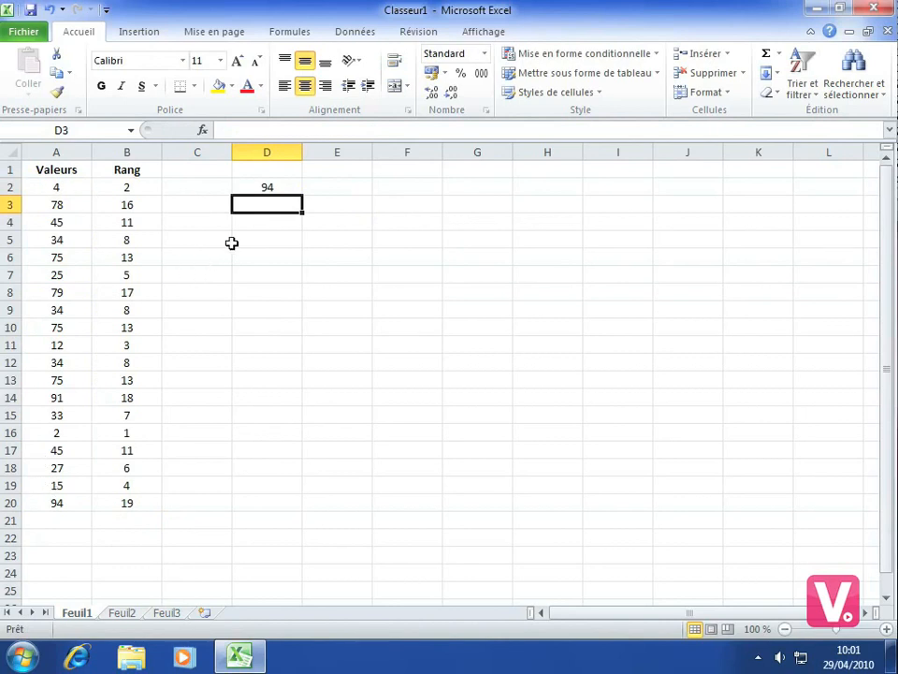
Change the k argument of the GRANDE.VALEUR formula in D2 to 2
click(267, 186)
text(=GRANDE.VALEUR(A2:A20;1))
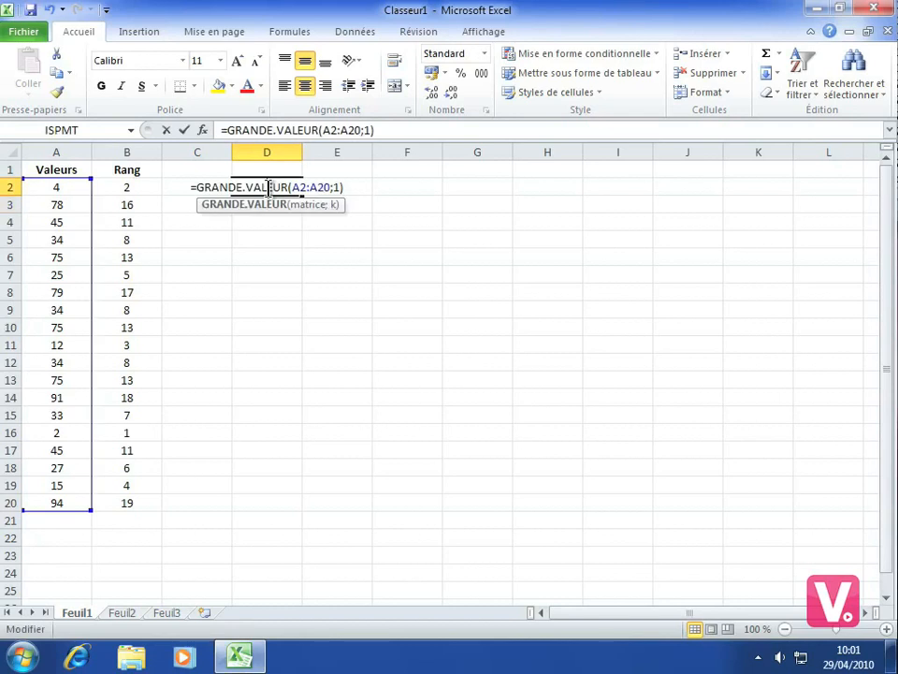
click(340, 187)
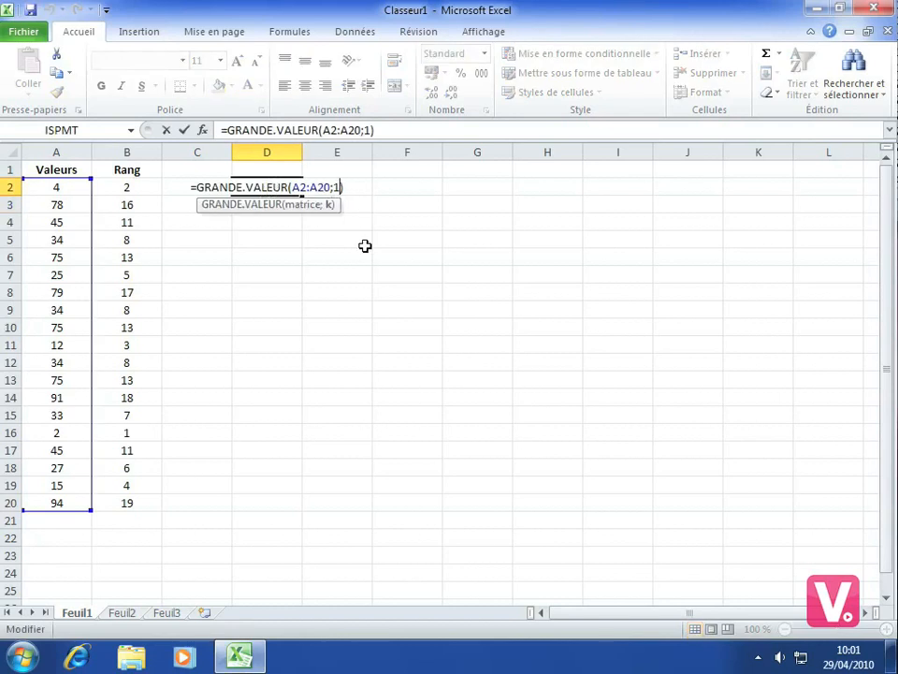
key(BackSpace)
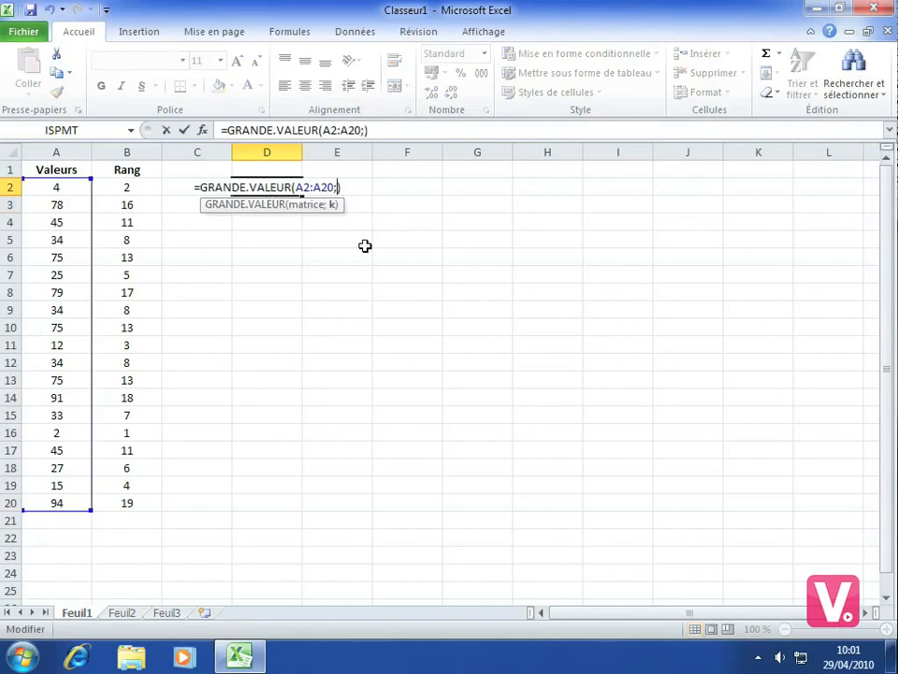
text(2)
key(Return)
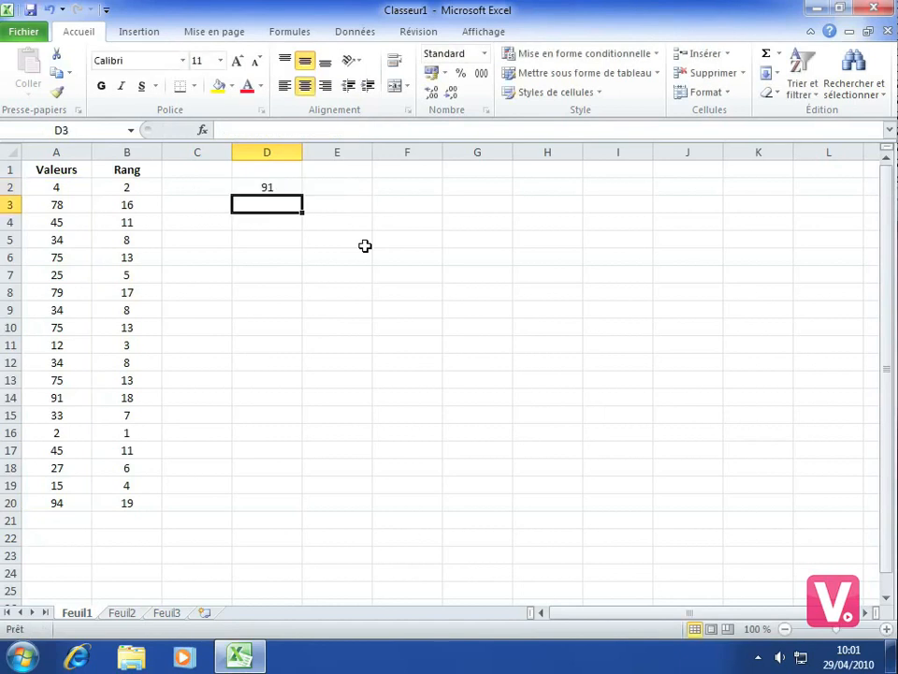